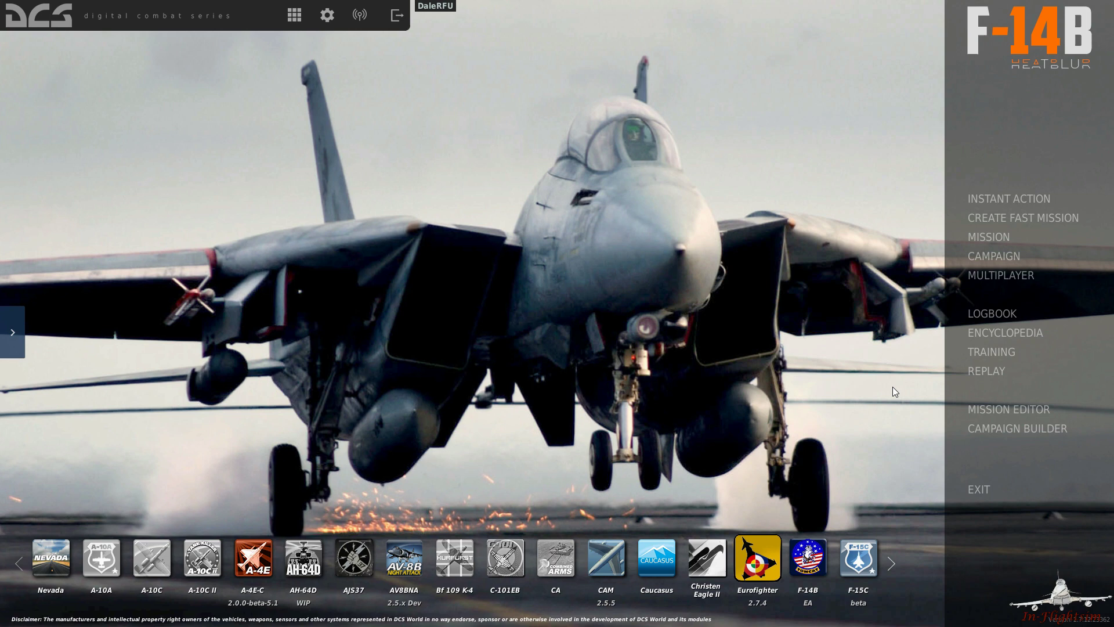
# Step: Open the mission editor and place a USA ground vehicle group on the tree-lined road in central Syria
pyautogui.click(1038, 409)
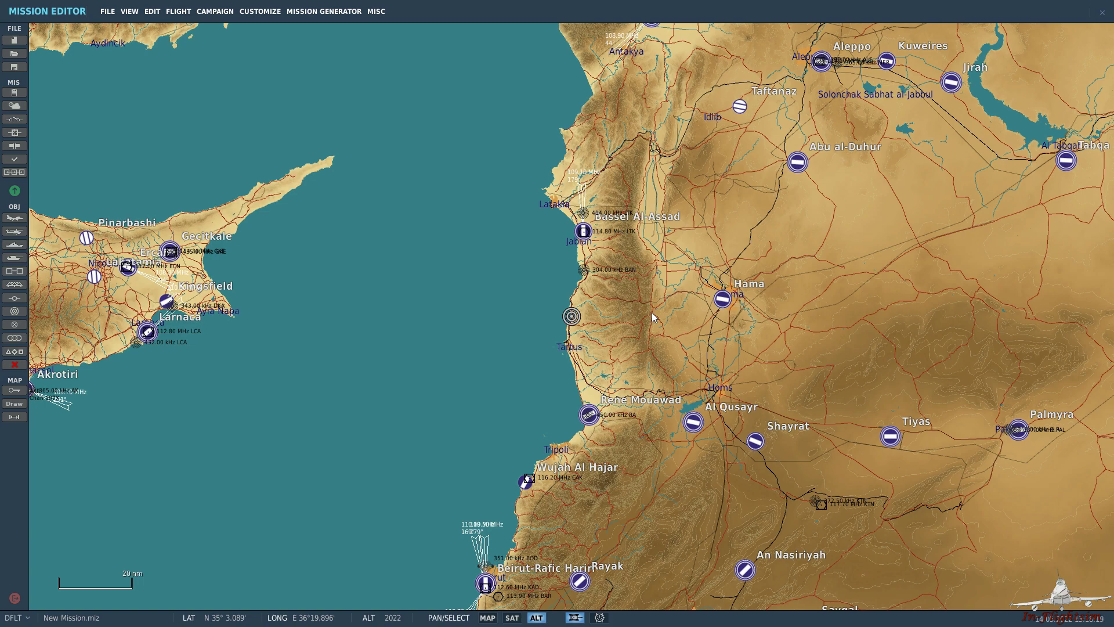
pyautogui.moveTo(928, 304); pyautogui.dragTo(656, 283)
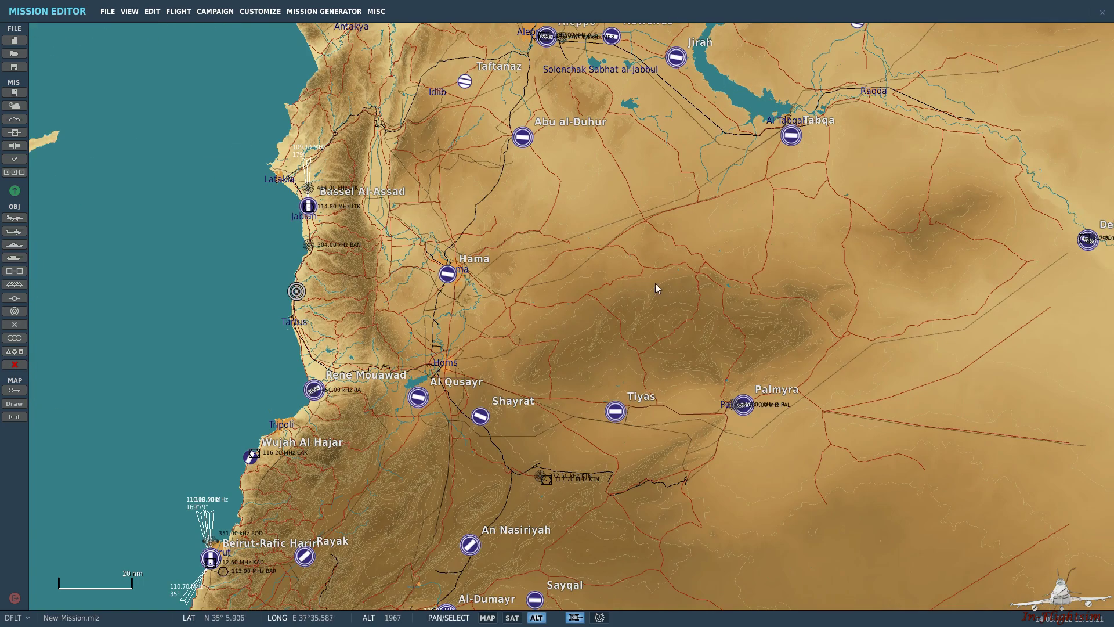
pyautogui.scroll(2, 652, 244)
pyautogui.scroll(10, 651, 239)
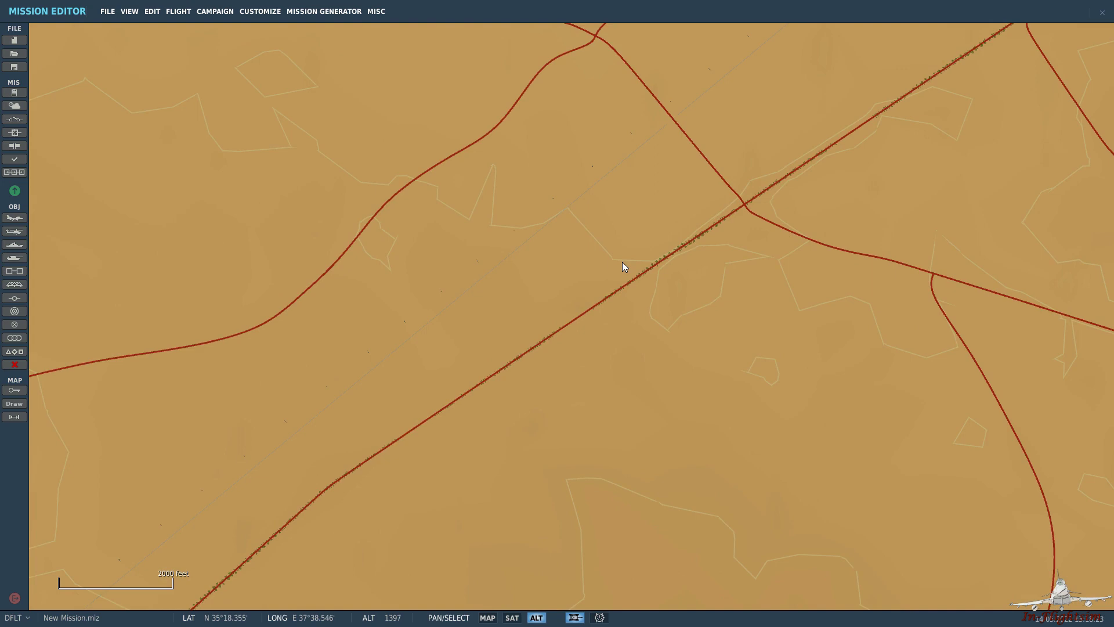
pyautogui.scroll(2, 622, 262)
pyautogui.scroll(3, 638, 246)
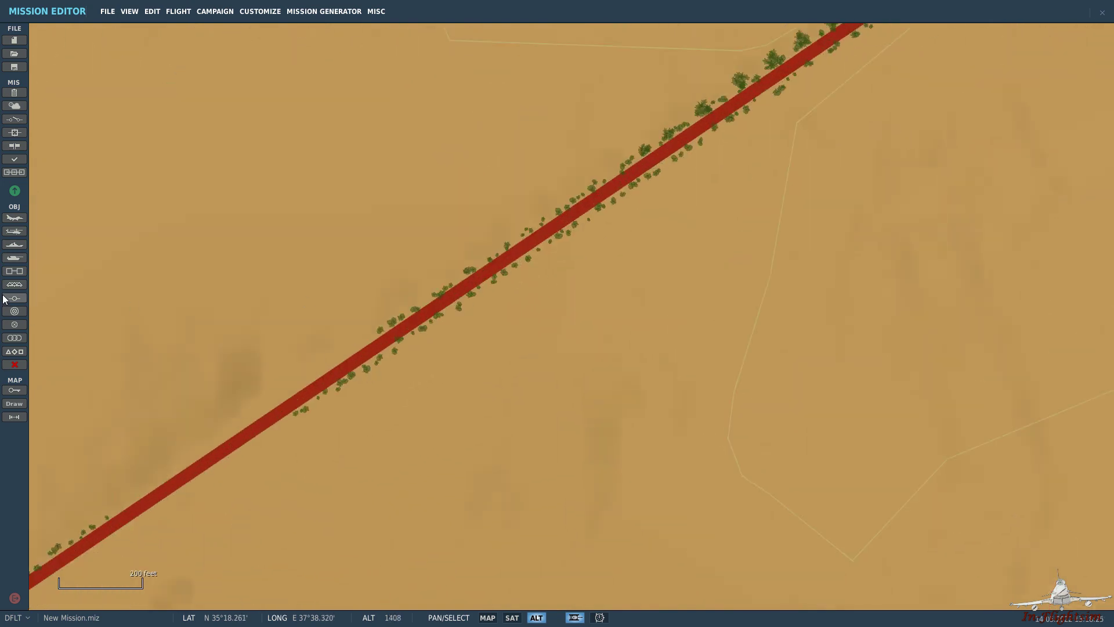
pyautogui.click(15, 258)
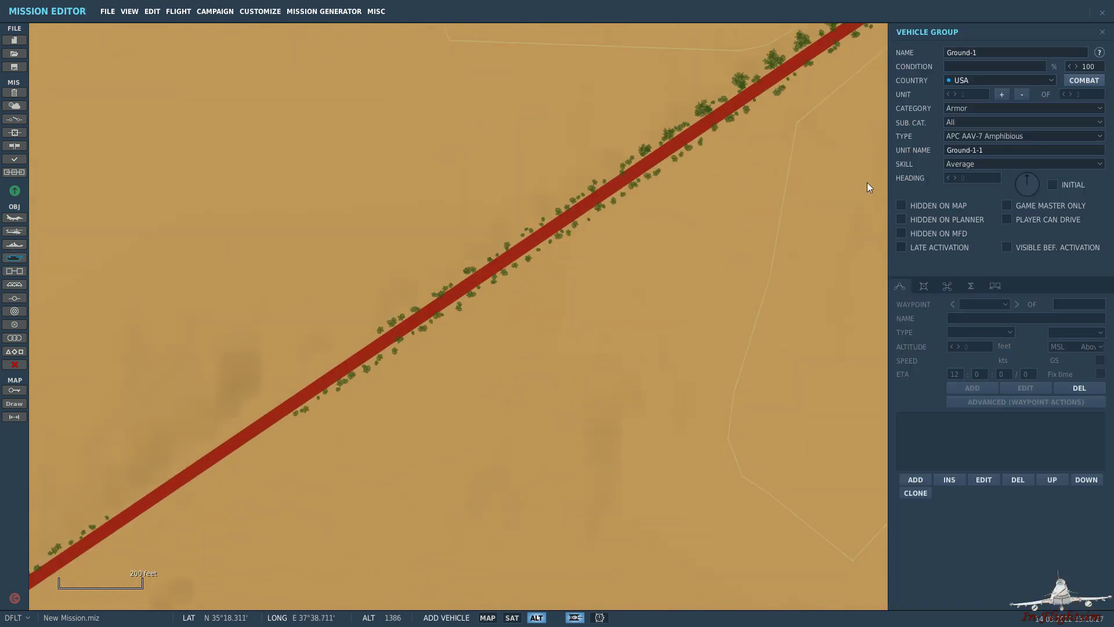
pyautogui.click(660, 153)
pyautogui.moveTo(728, 233); pyautogui.dragTo(647, 354, button='right')
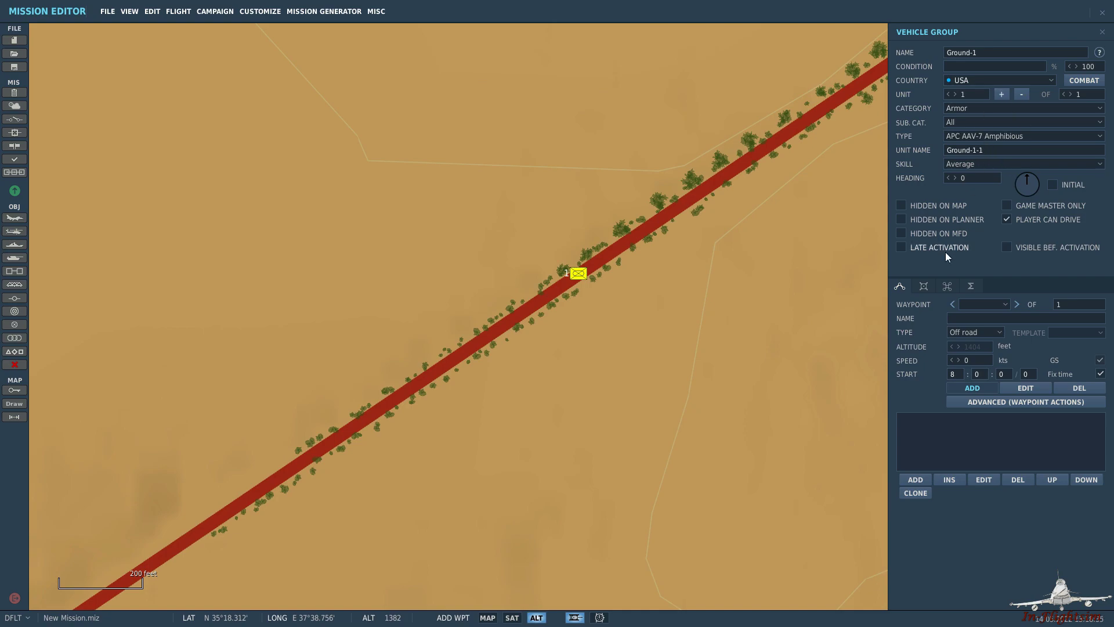
# Step: Add two more units to the vehicle group and change the third to an MBT M1A2 Abrams
pyautogui.click(924, 286)
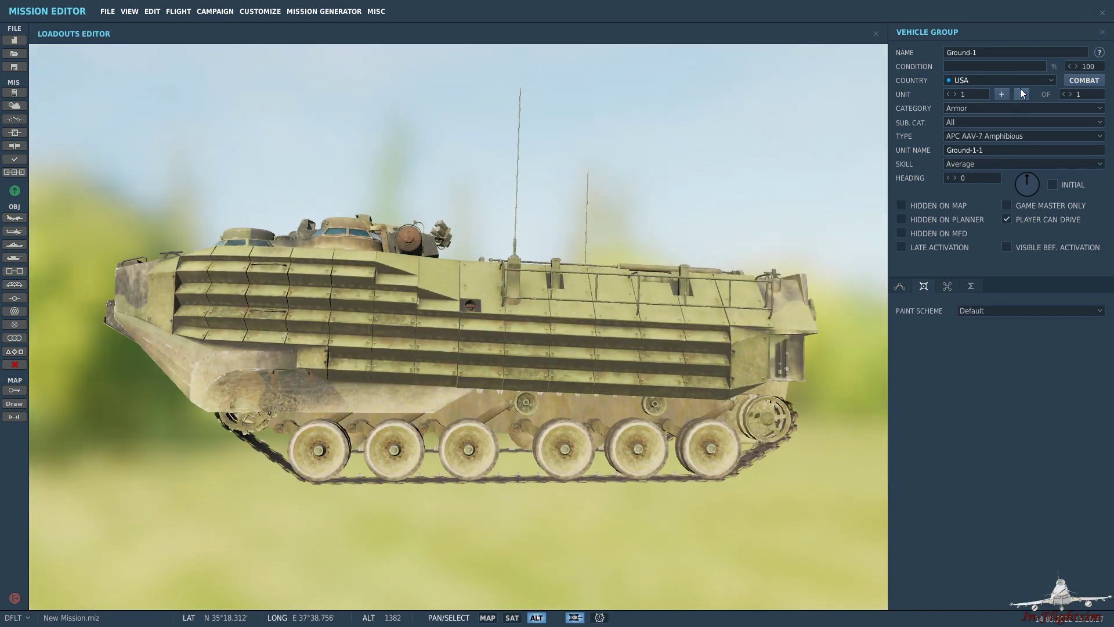
pyautogui.click(1001, 94)
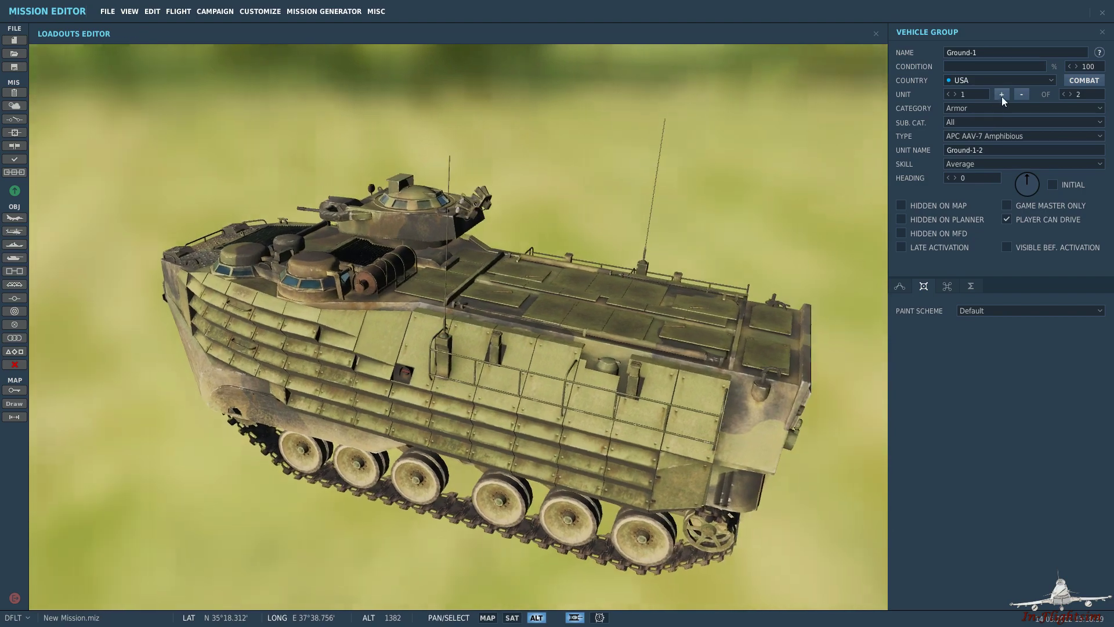
pyautogui.click(1002, 94)
pyautogui.click(981, 136)
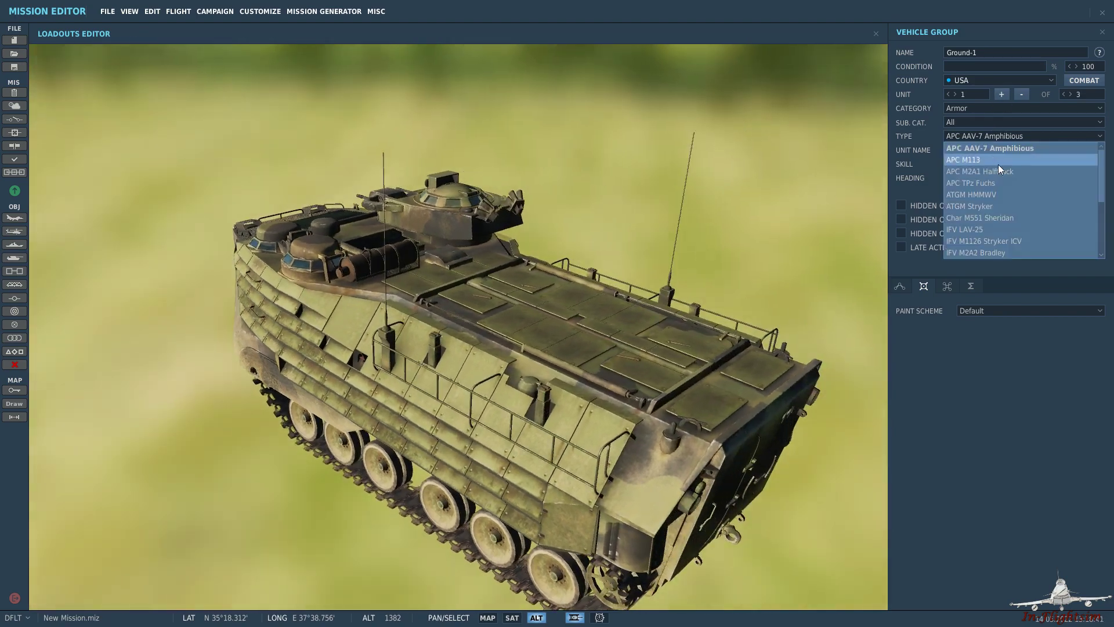
pyautogui.scroll(-3, 1007, 211)
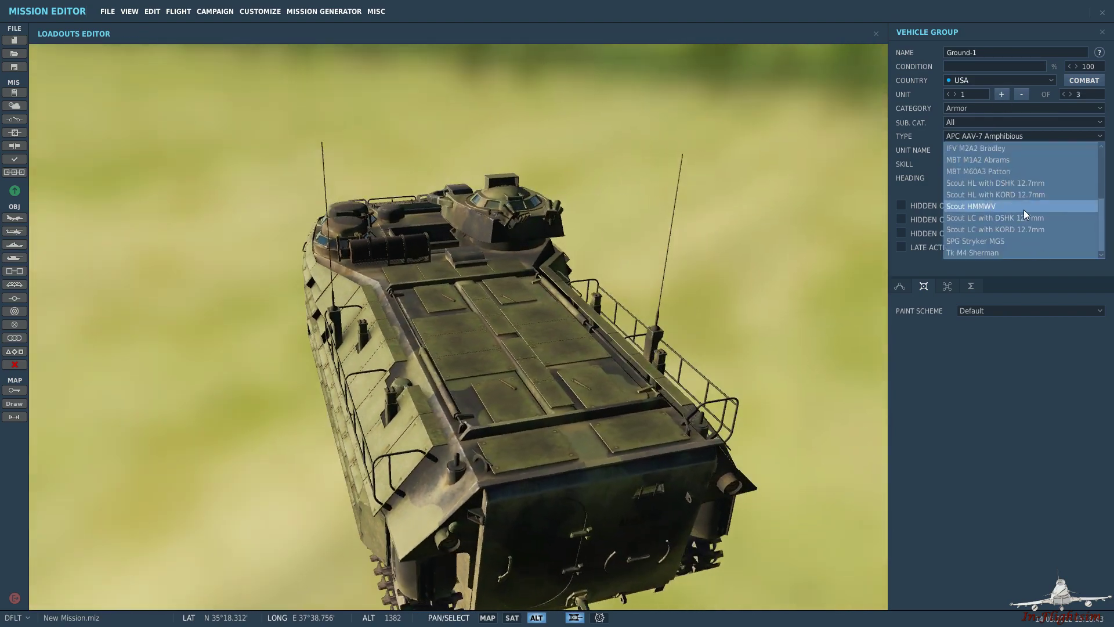
pyautogui.click(1031, 161)
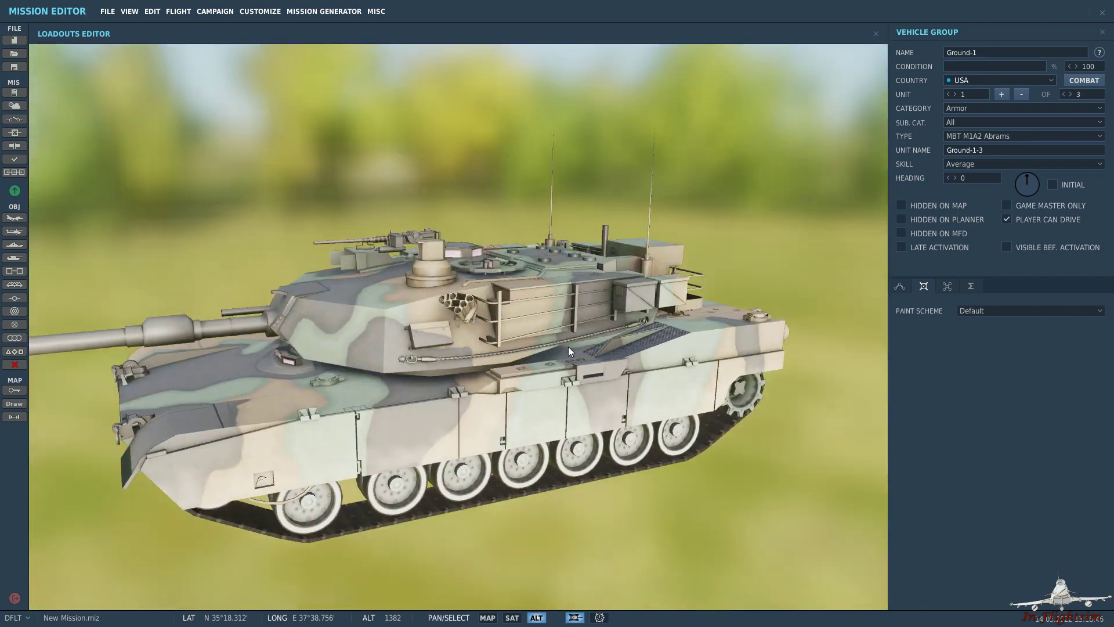
# Step: Add two more units and change the fifth to the Unarmed category, type LUV HMMWV Jeep
pyautogui.click(1001, 94)
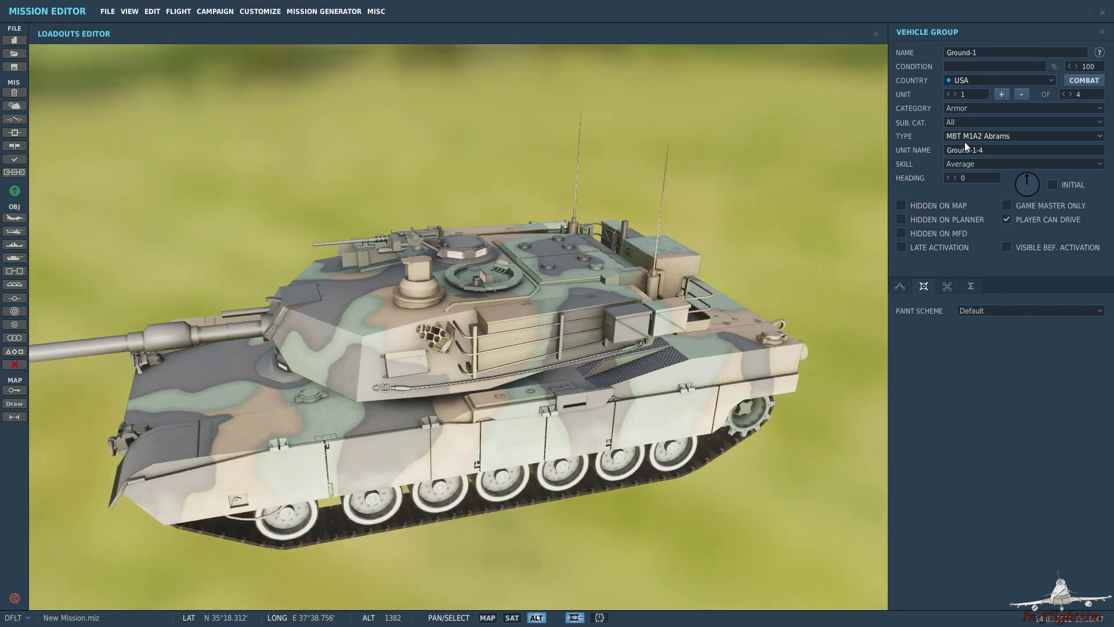
pyautogui.click(1001, 93)
pyautogui.click(993, 136)
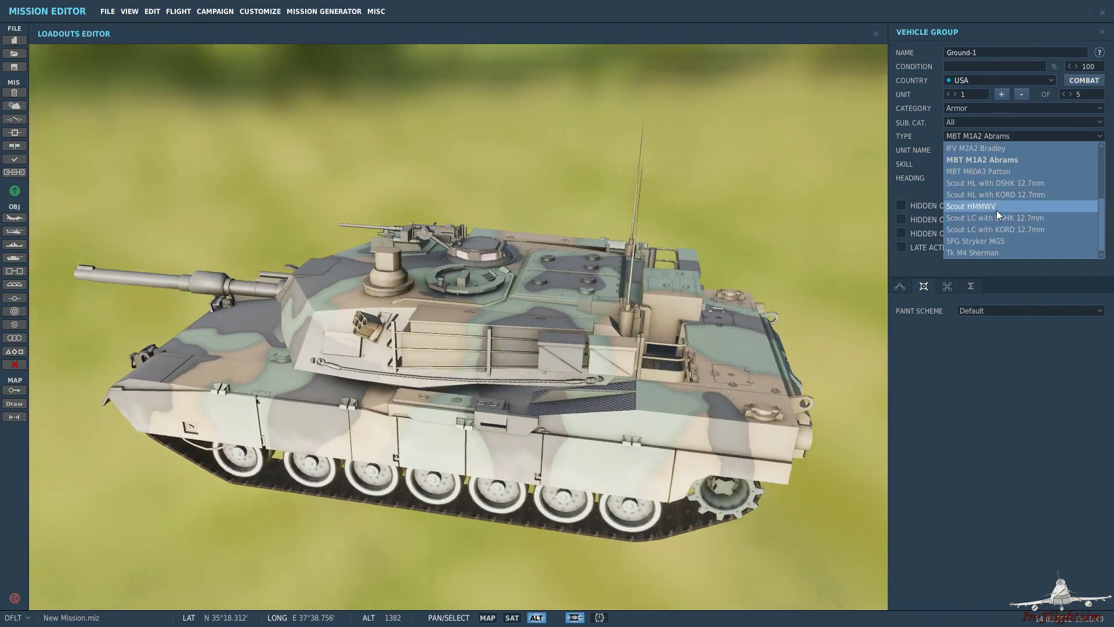
pyautogui.click(964, 109)
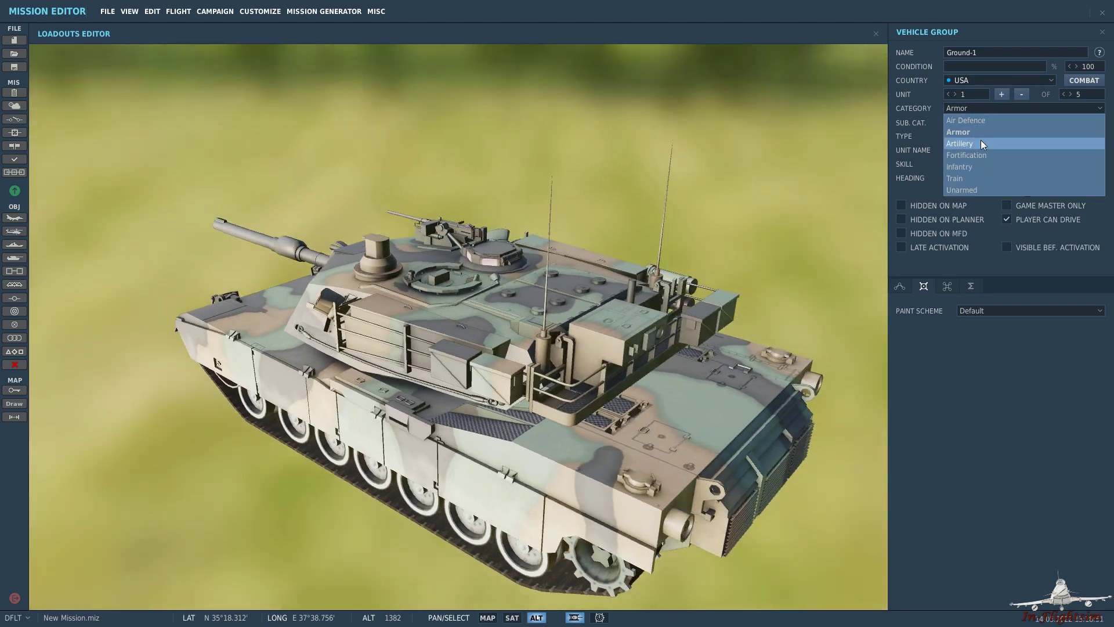
pyautogui.click(991, 188)
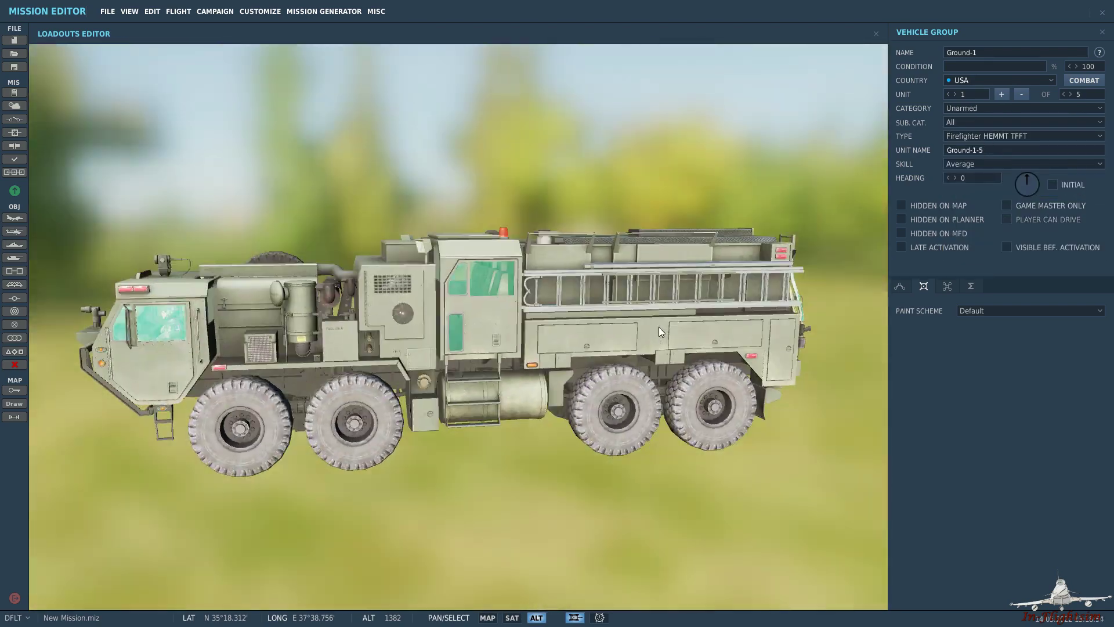
pyautogui.moveTo(659, 326); pyautogui.dragTo(727, 372)
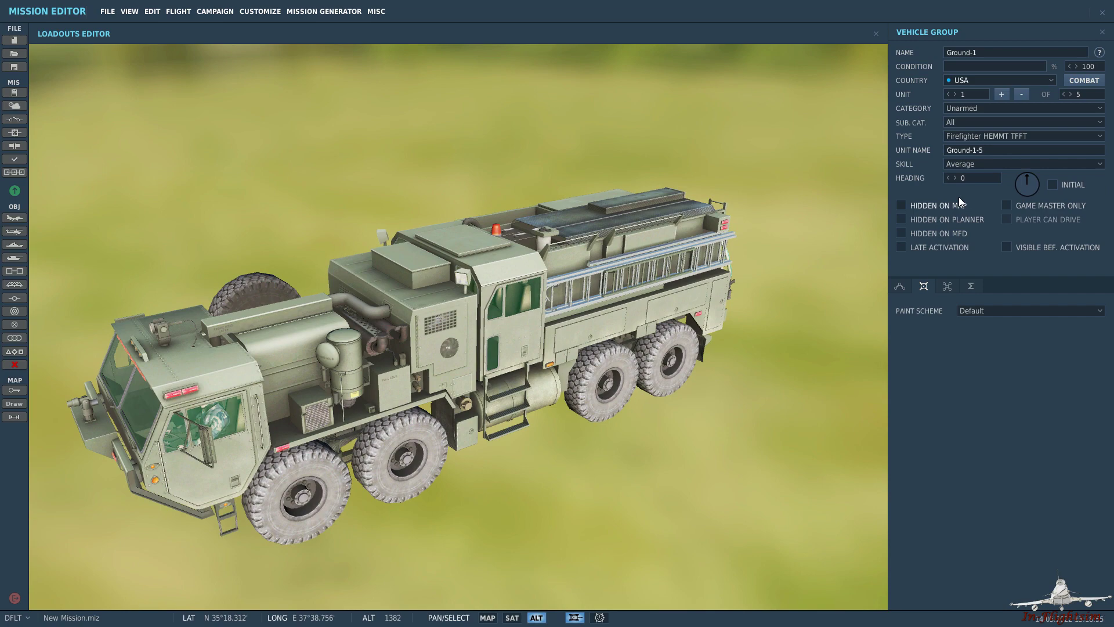
pyautogui.click(1001, 135)
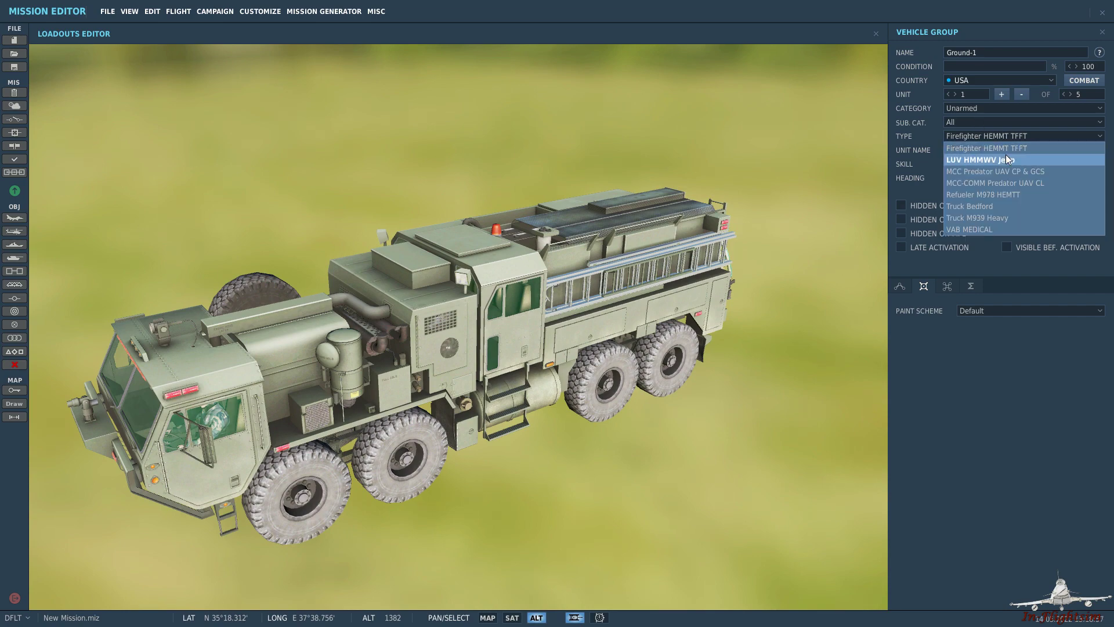
pyautogui.click(986, 156)
# Step: Add two more LUV HMMWV Jeep units to the group and close the vehicle preview
pyautogui.click(998, 97)
pyautogui.click(993, 98)
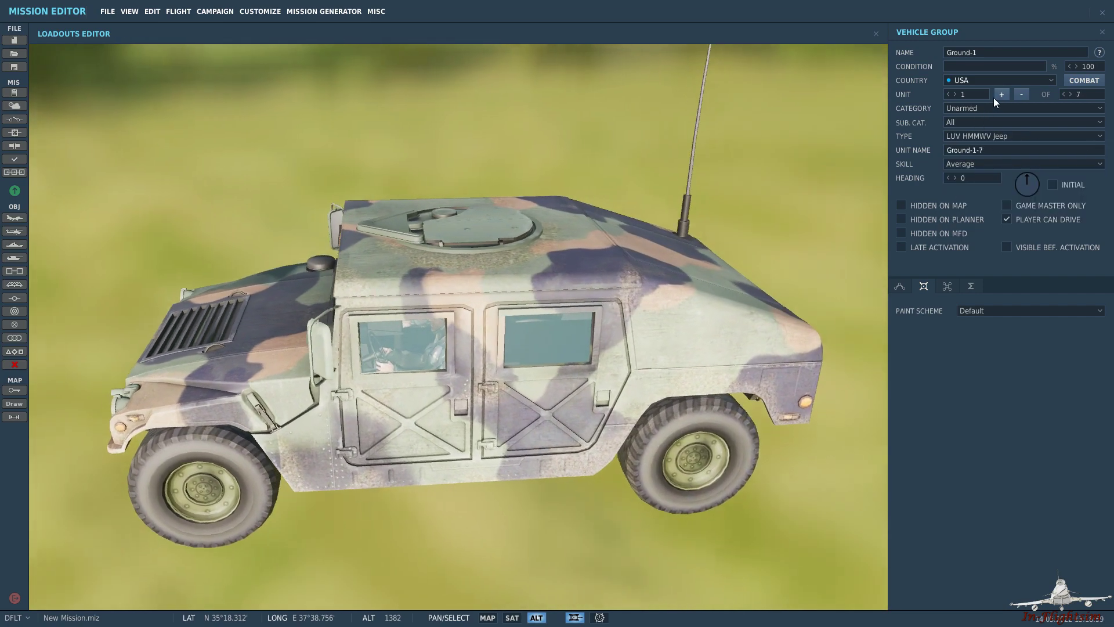
pyautogui.click(876, 34)
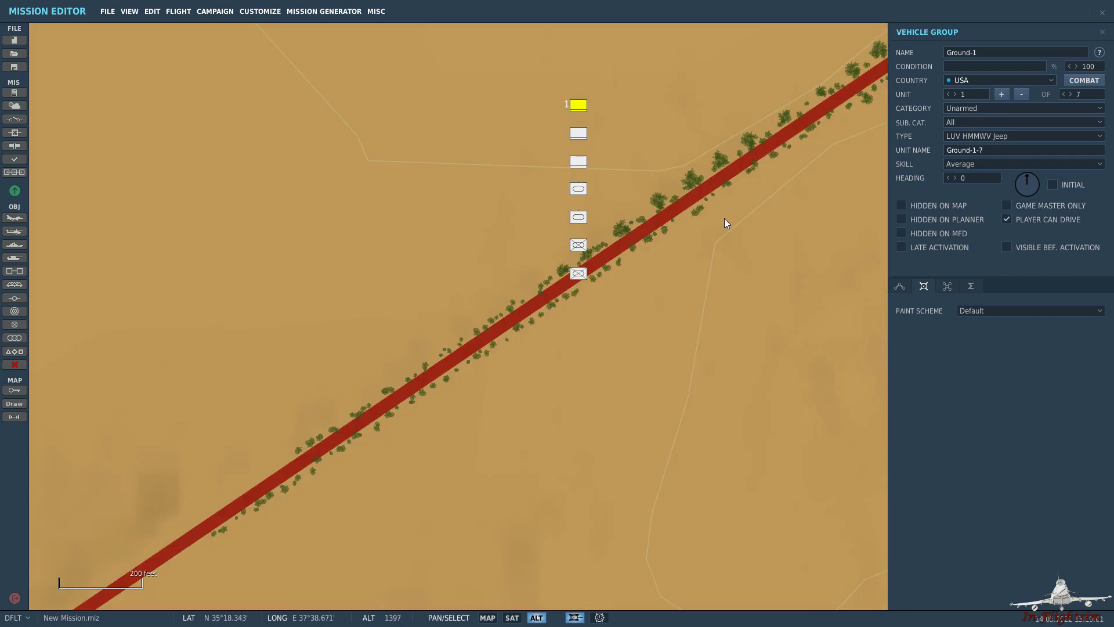
# Step: Set the group's first waypoint type to On road, lining the convoy up along the road
pyautogui.click(899, 287)
pyautogui.click(975, 332)
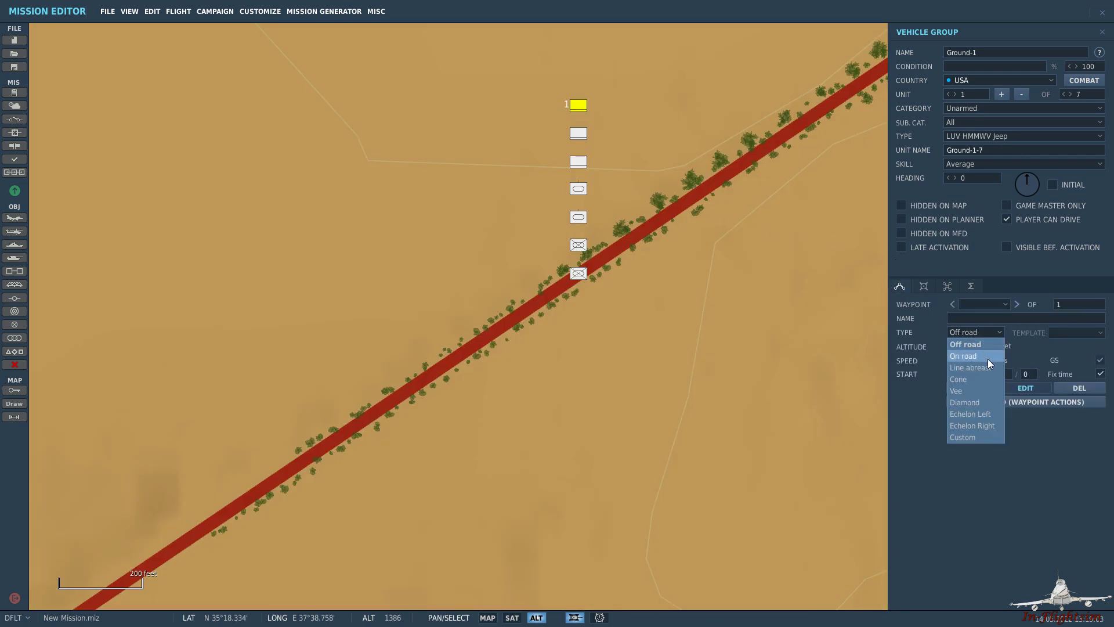
pyautogui.click(988, 360)
pyautogui.moveTo(732, 270); pyautogui.dragTo(620, 333)
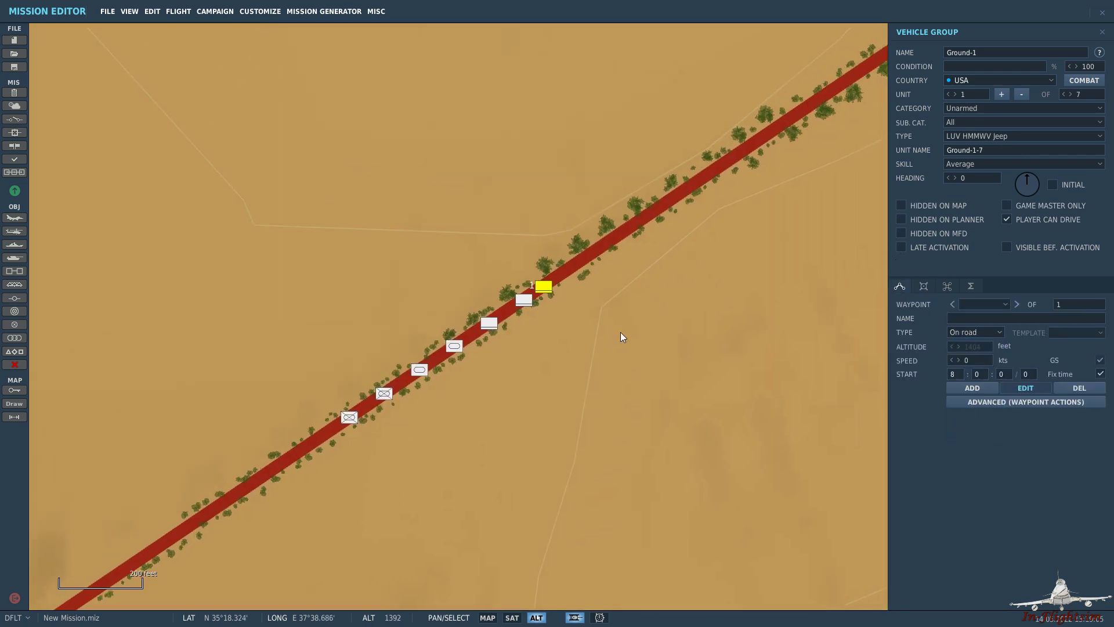
pyautogui.click(587, 284)
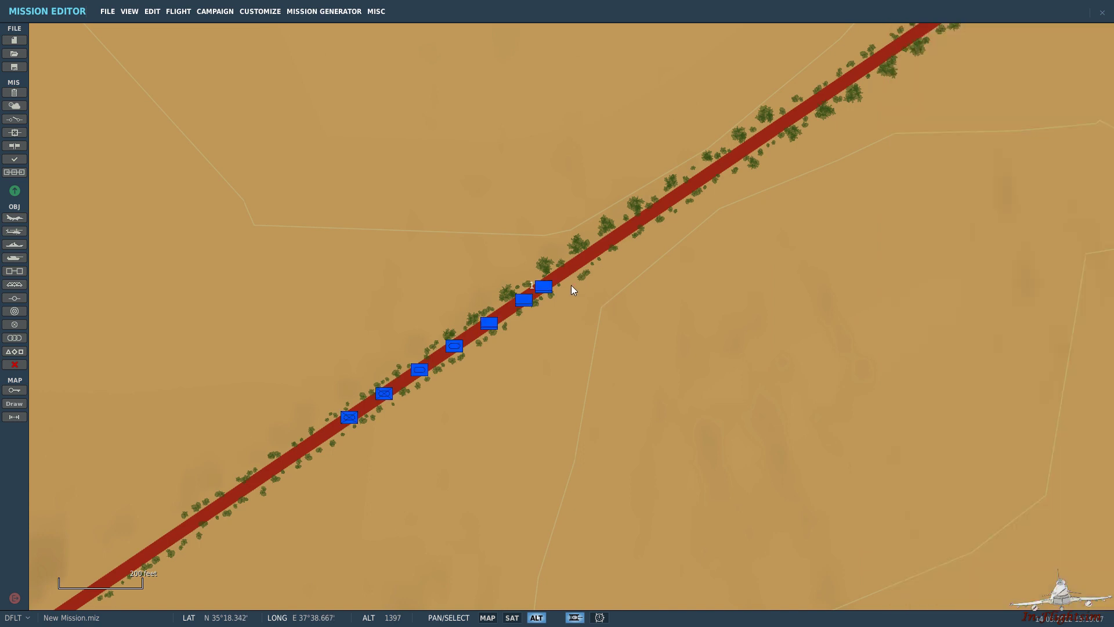
pyautogui.click(548, 287)
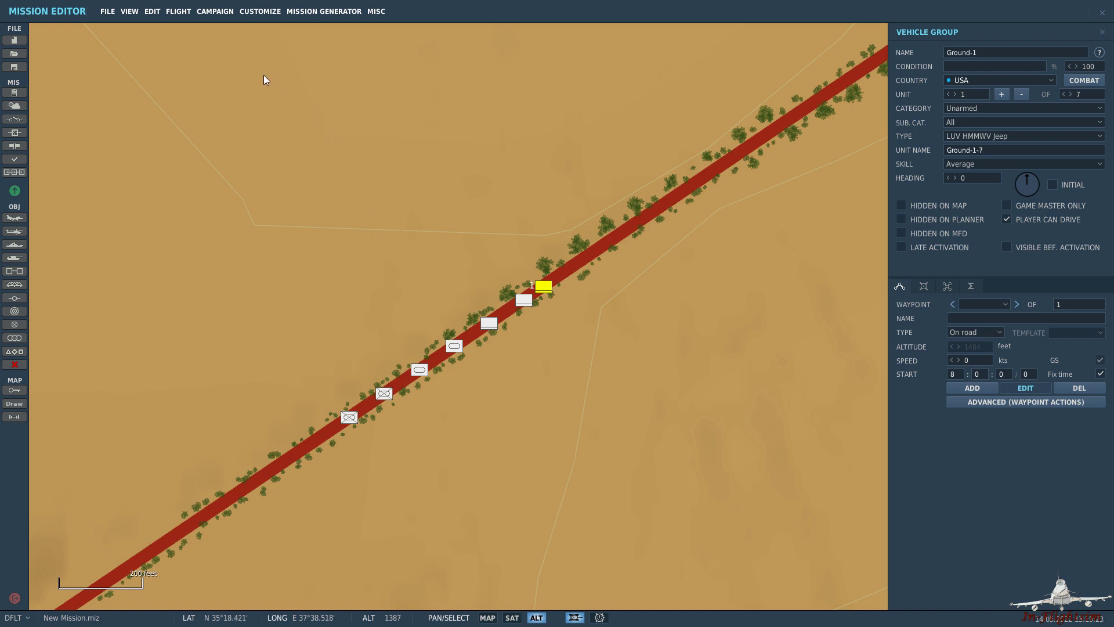
pyautogui.click(153, 12)
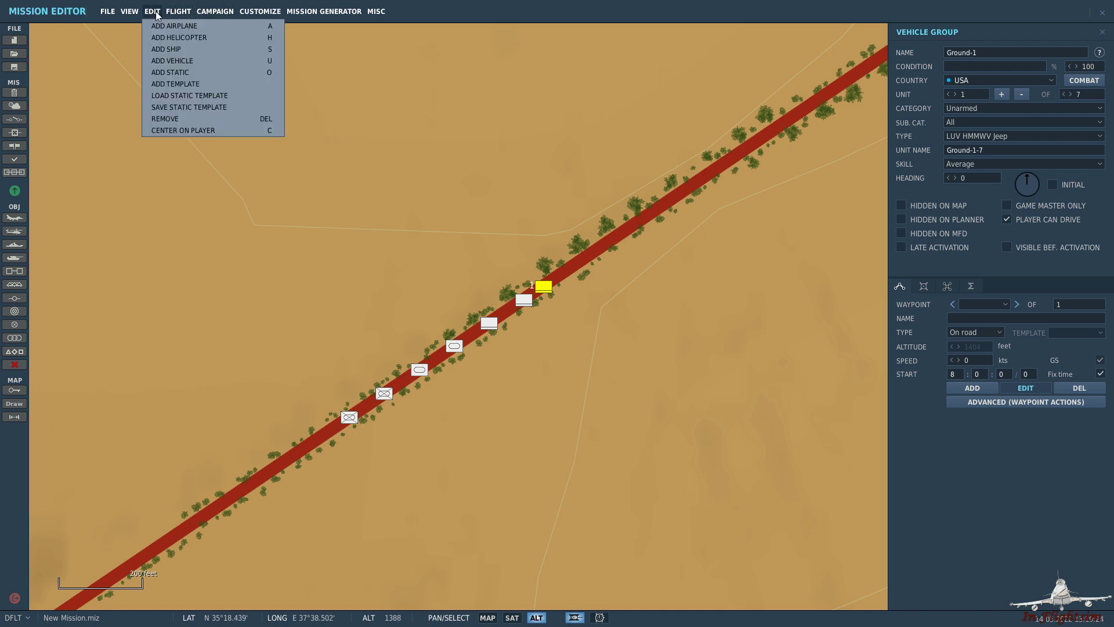
pyautogui.click(236, 84)
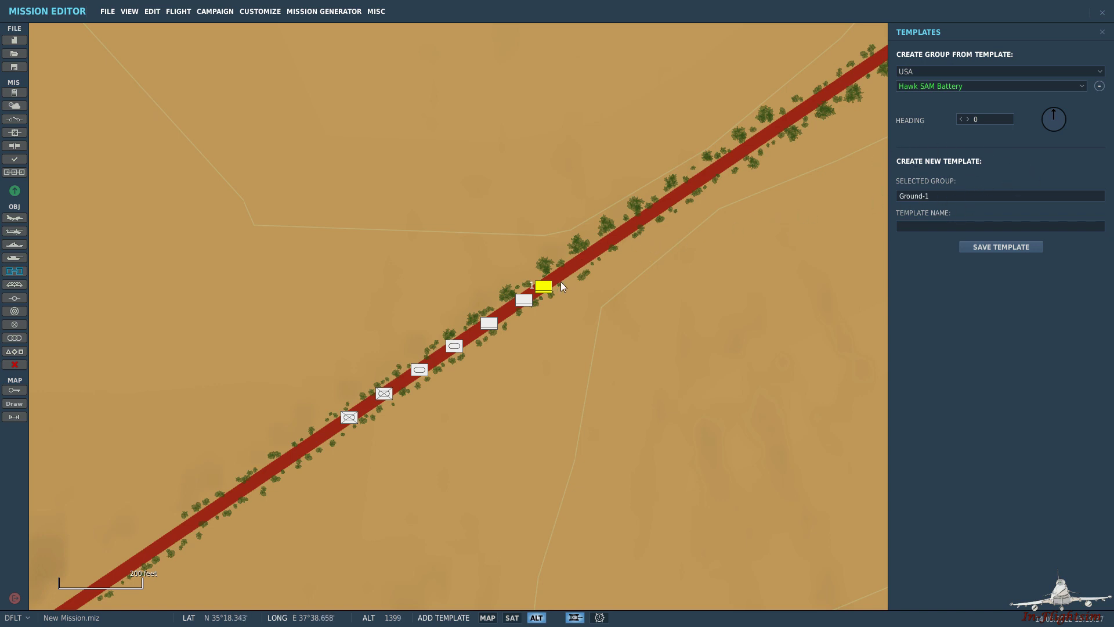
pyautogui.click(563, 301)
pyautogui.press('Delete')
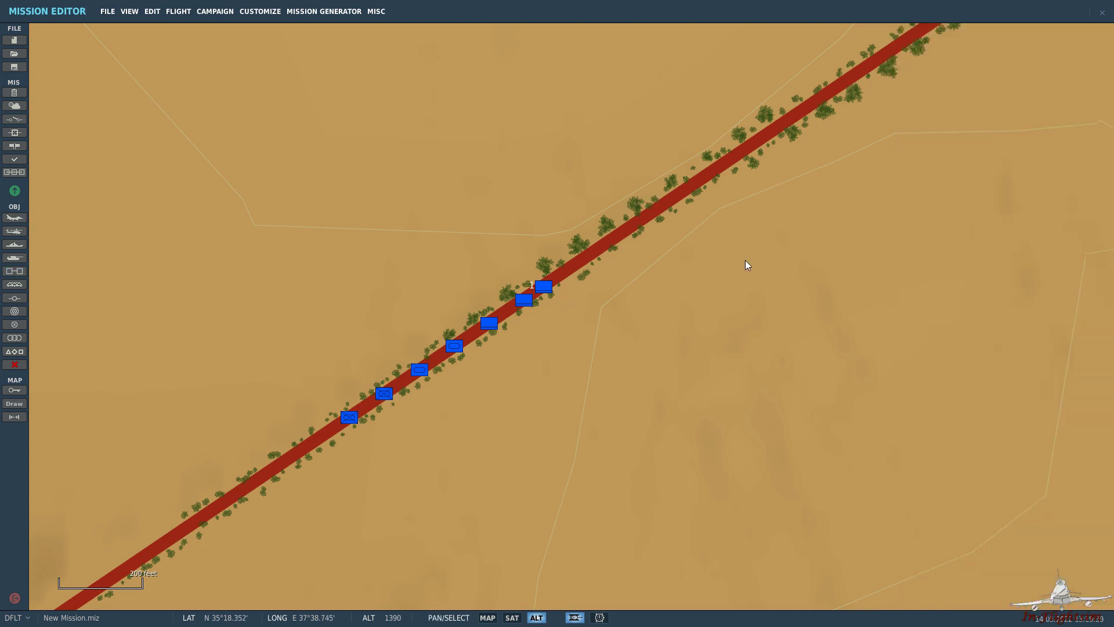
# Step: Save the Ground-1 convoy as a new template named Tutorial Template
pyautogui.click(540, 290)
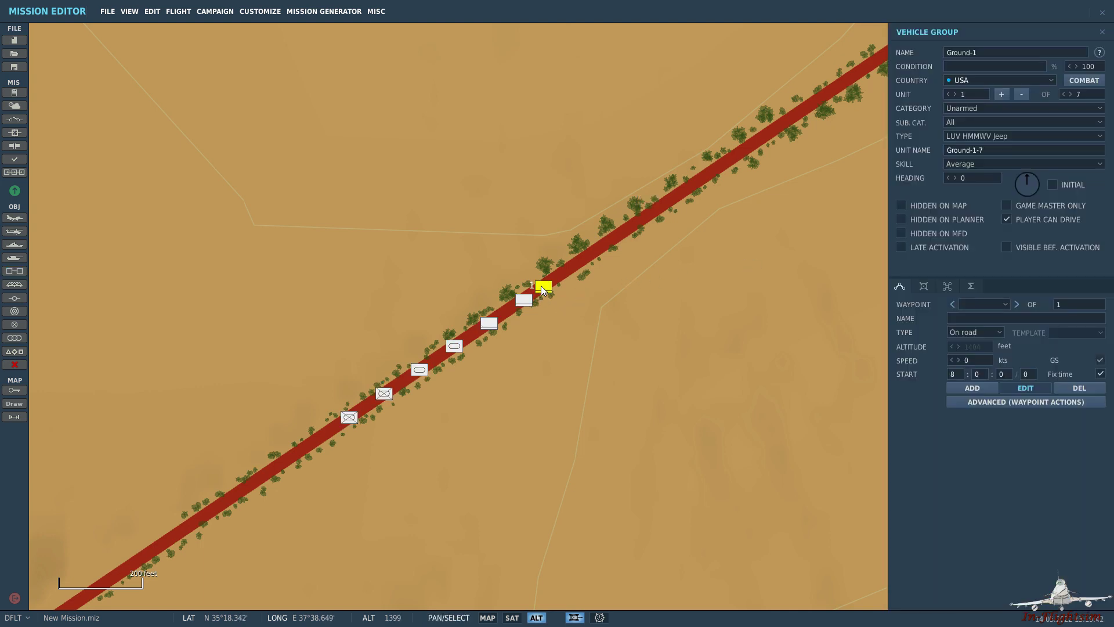
pyautogui.click(154, 11)
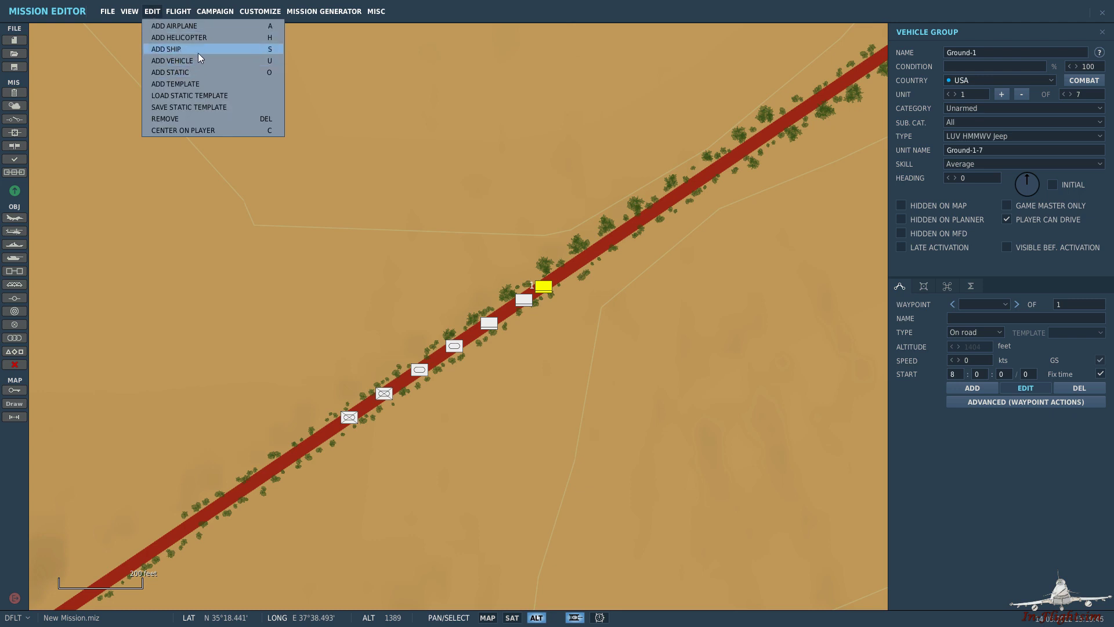
pyautogui.click(221, 83)
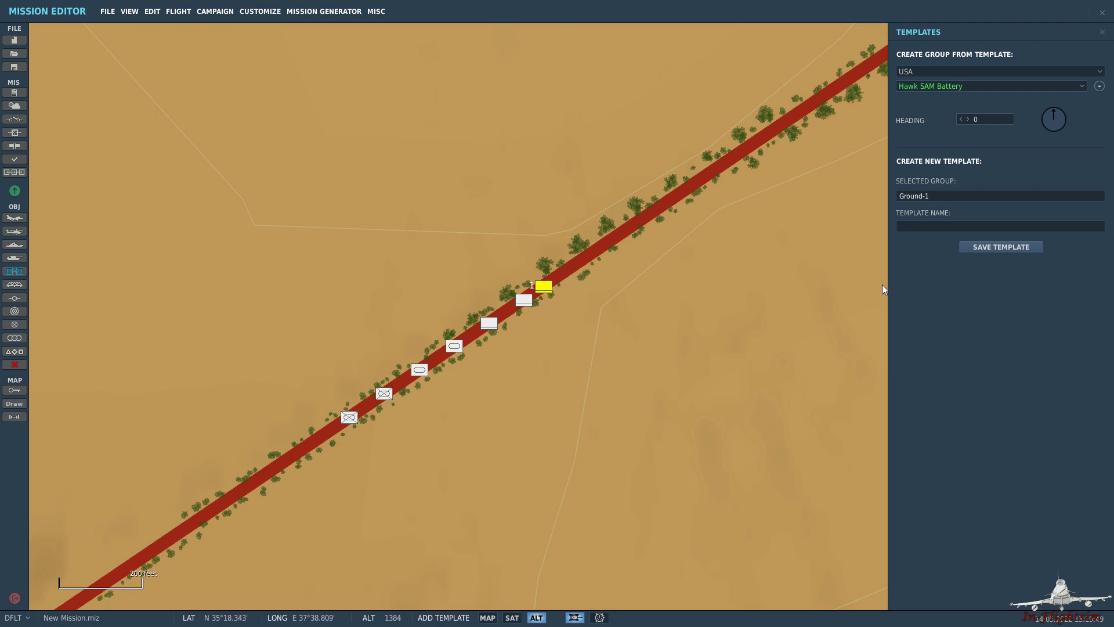
pyautogui.click(158, 11)
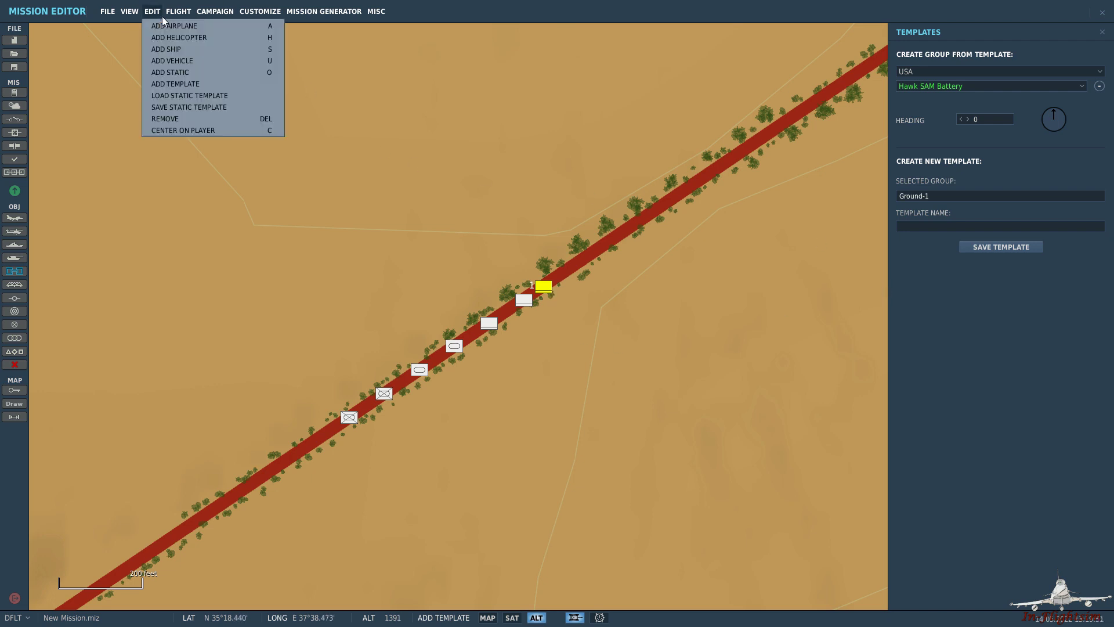
pyautogui.moveTo(167, 13)
pyautogui.moveTo(260, 11)
pyautogui.click(944, 199)
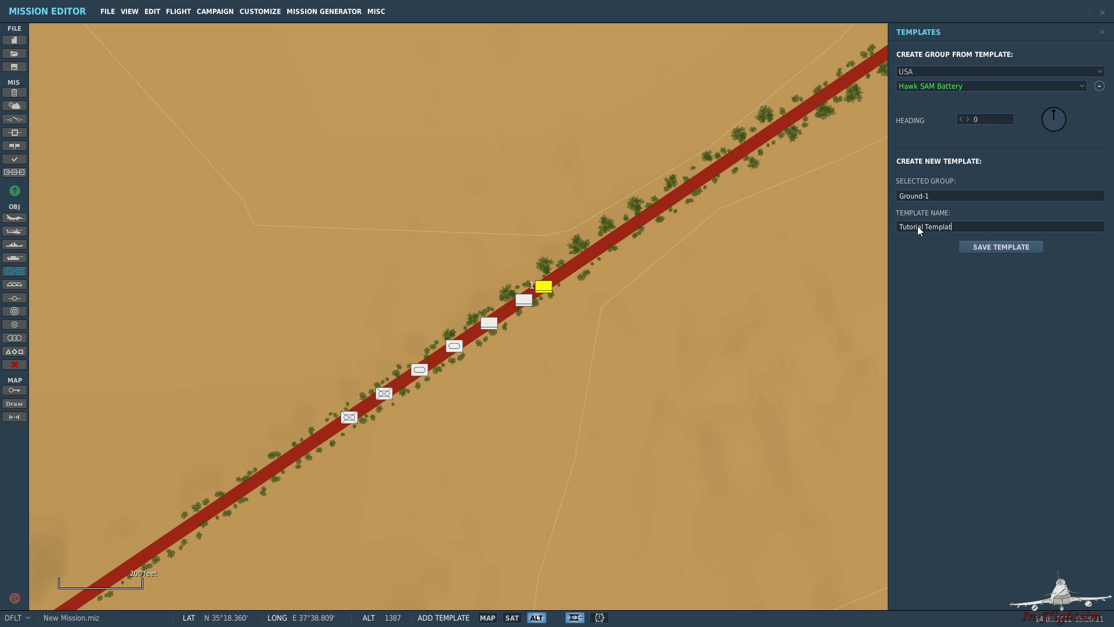
pyautogui.click(1011, 248)
pyautogui.click(1102, 34)
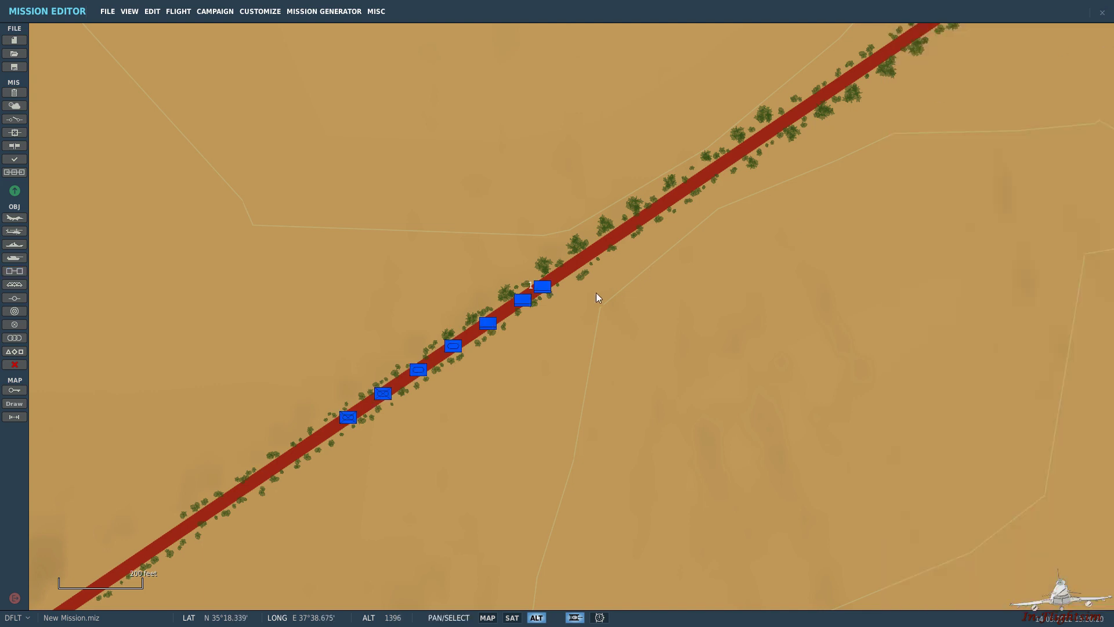
# Step: Delete the original Ground-1 convoy from the map
pyautogui.click(542, 289)
pyautogui.press('Delete')
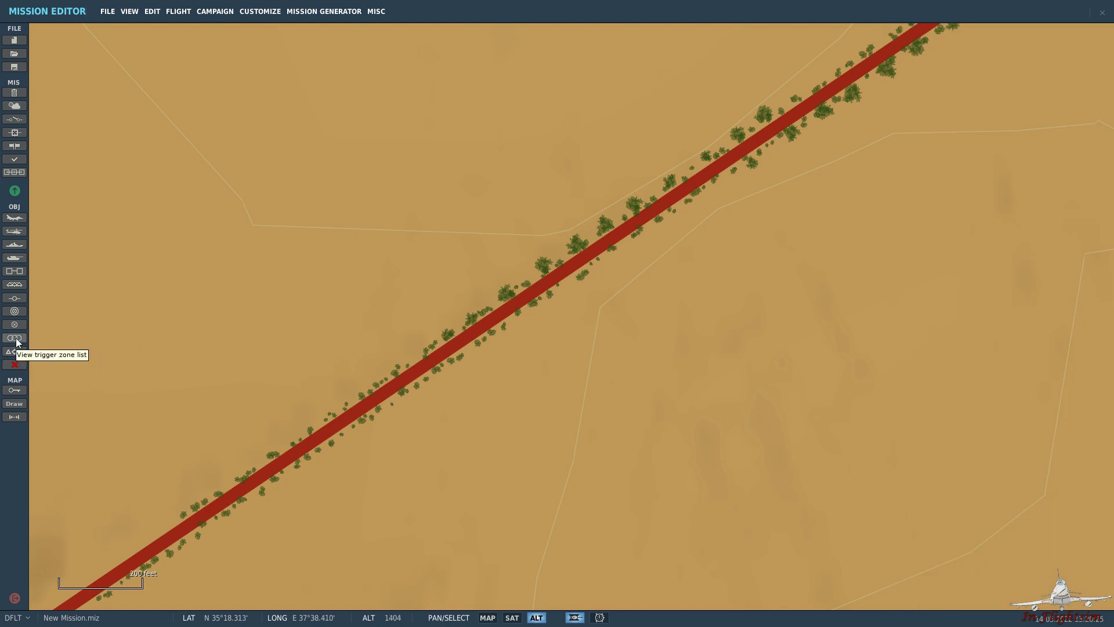
# Step: Create a USA group from the Tutorial Template, placing it on the red road with heading 0
pyautogui.click(15, 271)
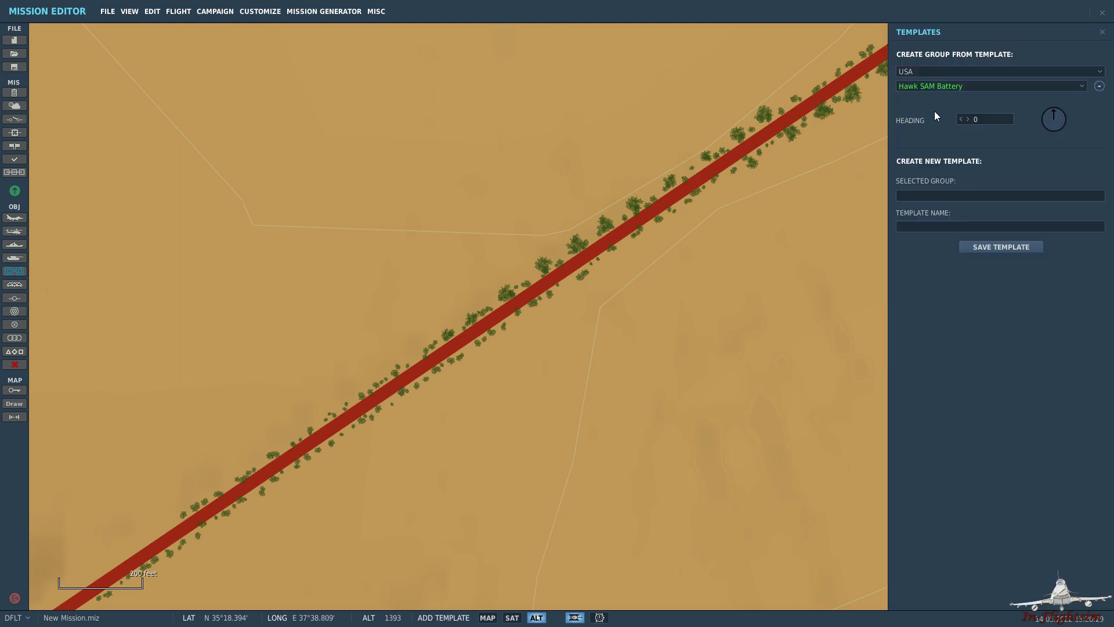
pyautogui.click(1058, 85)
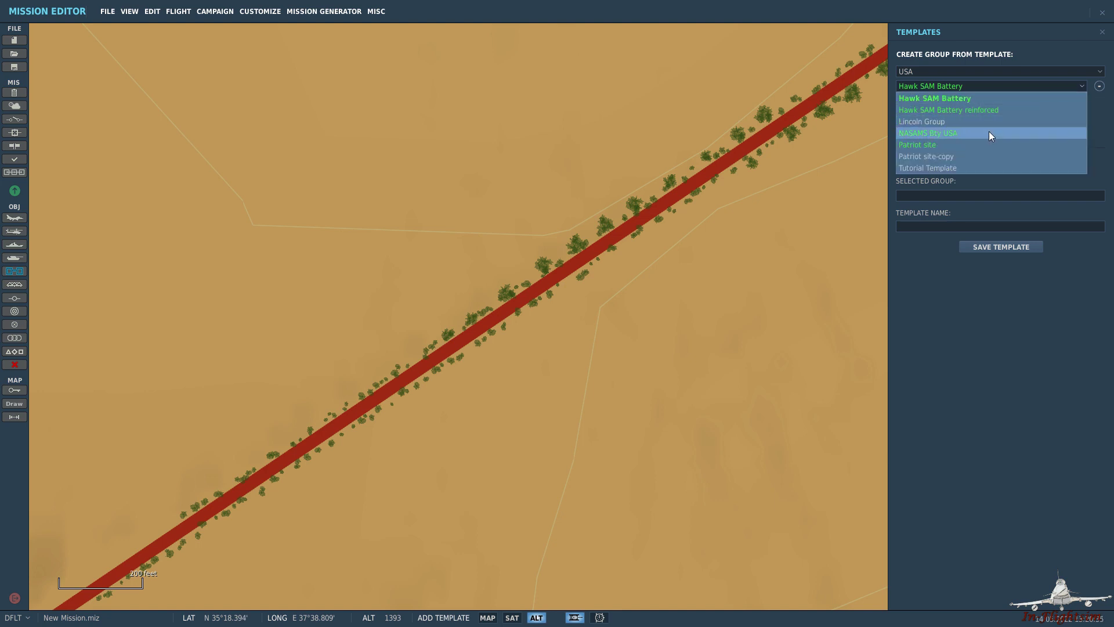
pyautogui.click(942, 167)
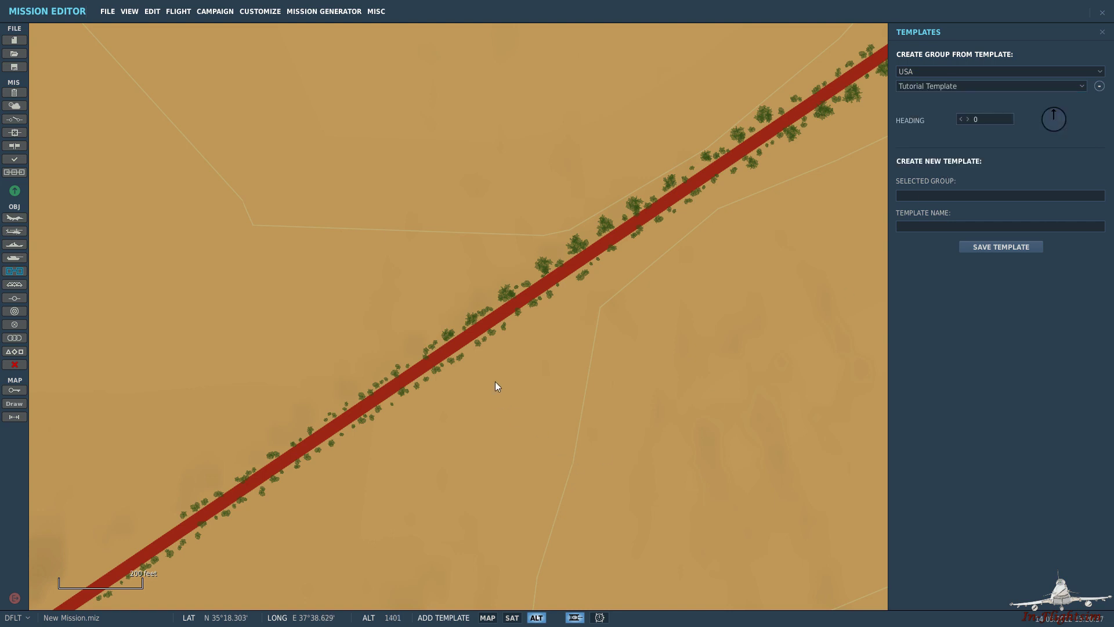
pyautogui.click(520, 306)
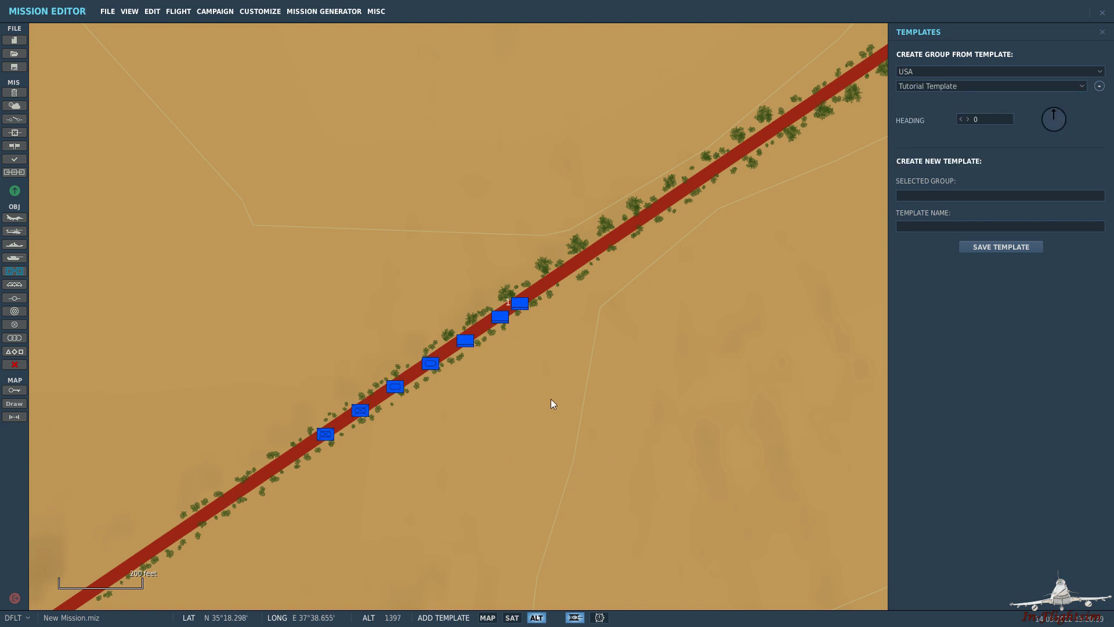
pyautogui.press('Escape')
# Step: Preview the vehicle models of the placed Ground-1 convoy from unit 1 through unit 7, and deselect the group
pyautogui.click(519, 302)
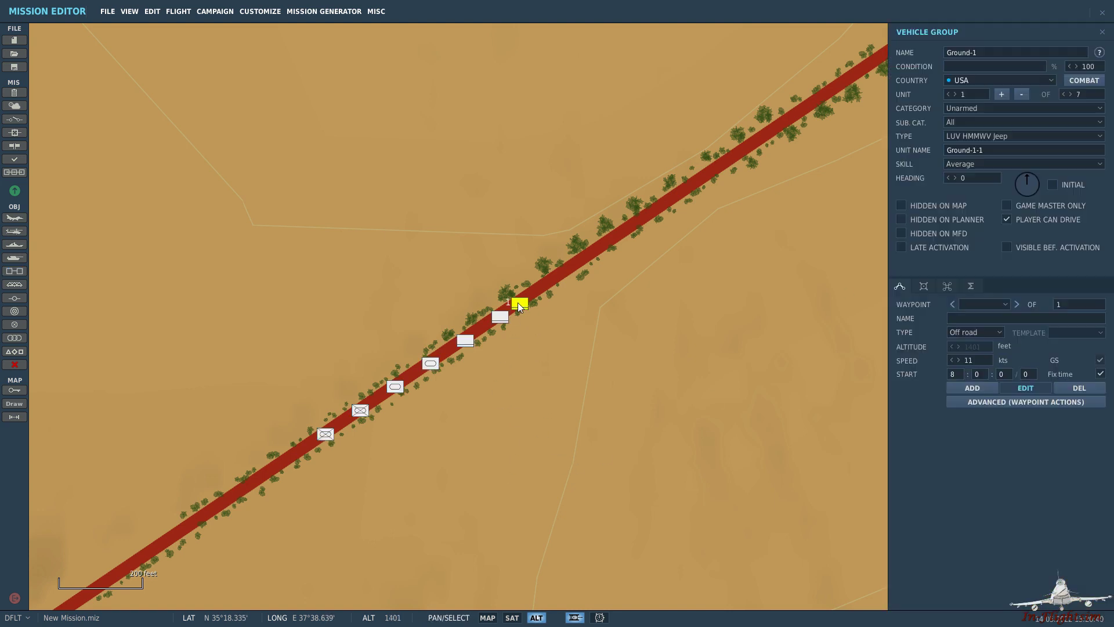
pyautogui.click(924, 286)
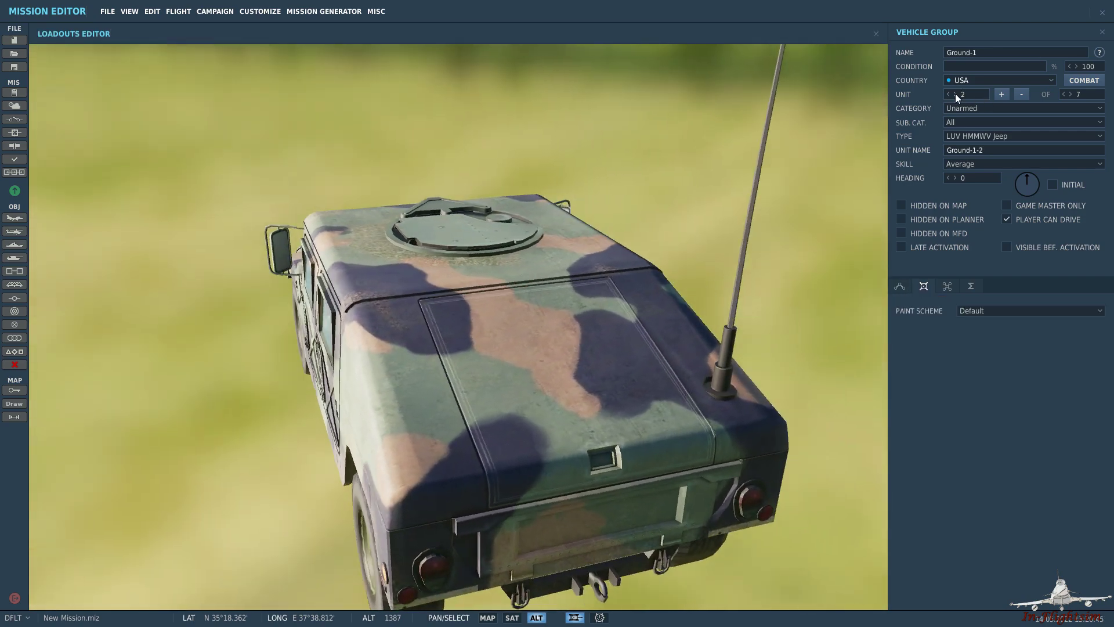
pyautogui.click(955, 94)
pyautogui.click(954, 94)
pyautogui.click(955, 94)
pyautogui.click(955, 94)
pyautogui.click(955, 94)
pyautogui.click(955, 94)
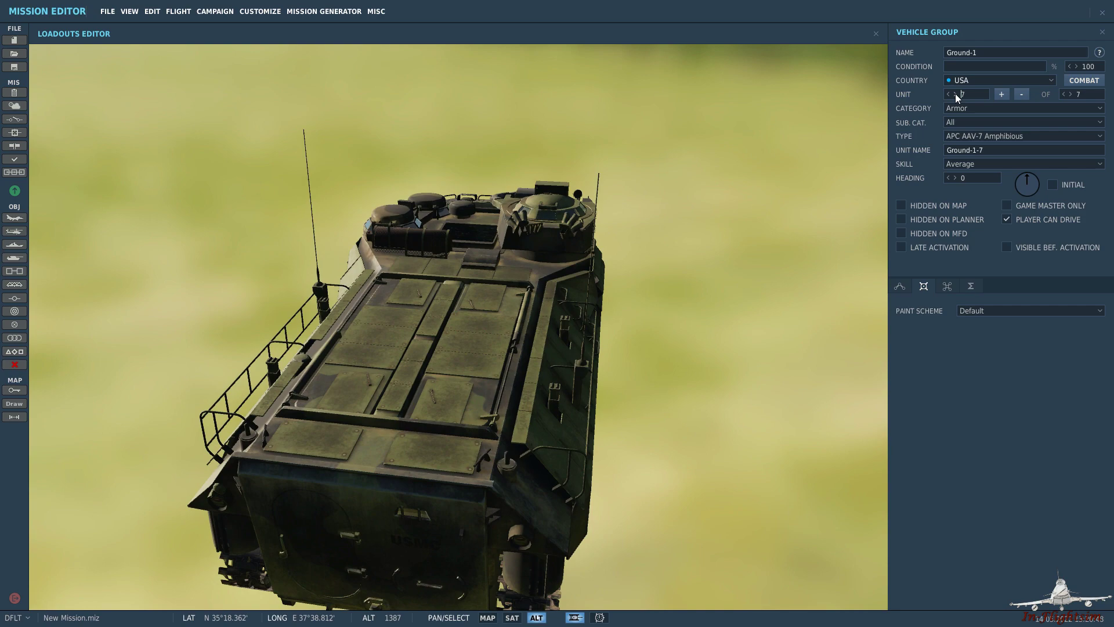
pyautogui.click(876, 34)
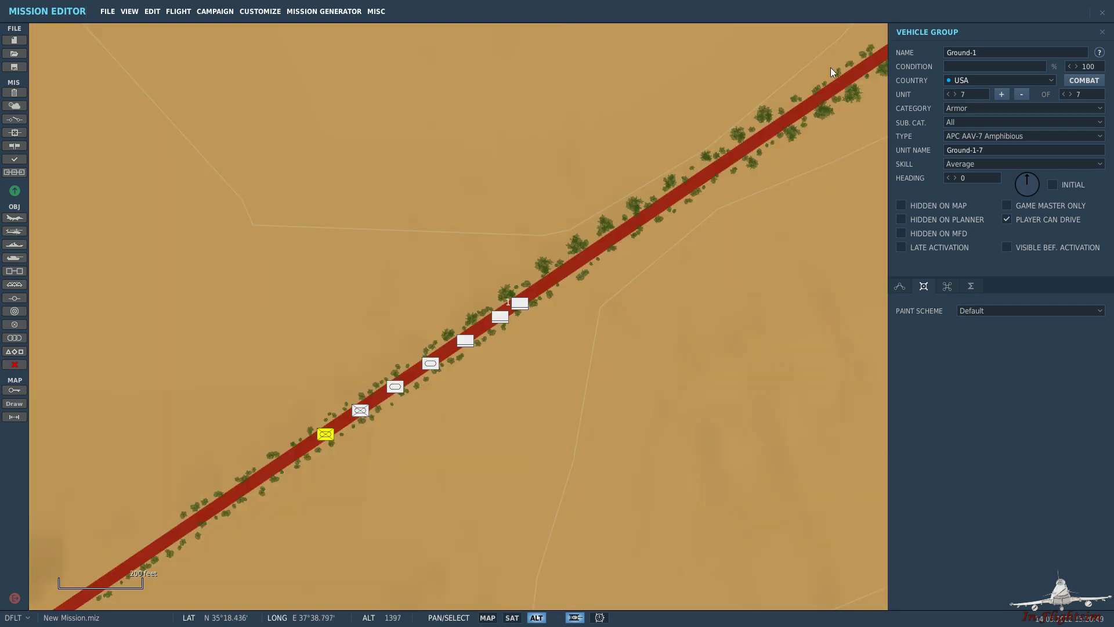
pyautogui.click(604, 304)
pyautogui.scroll(-10, 598, 308)
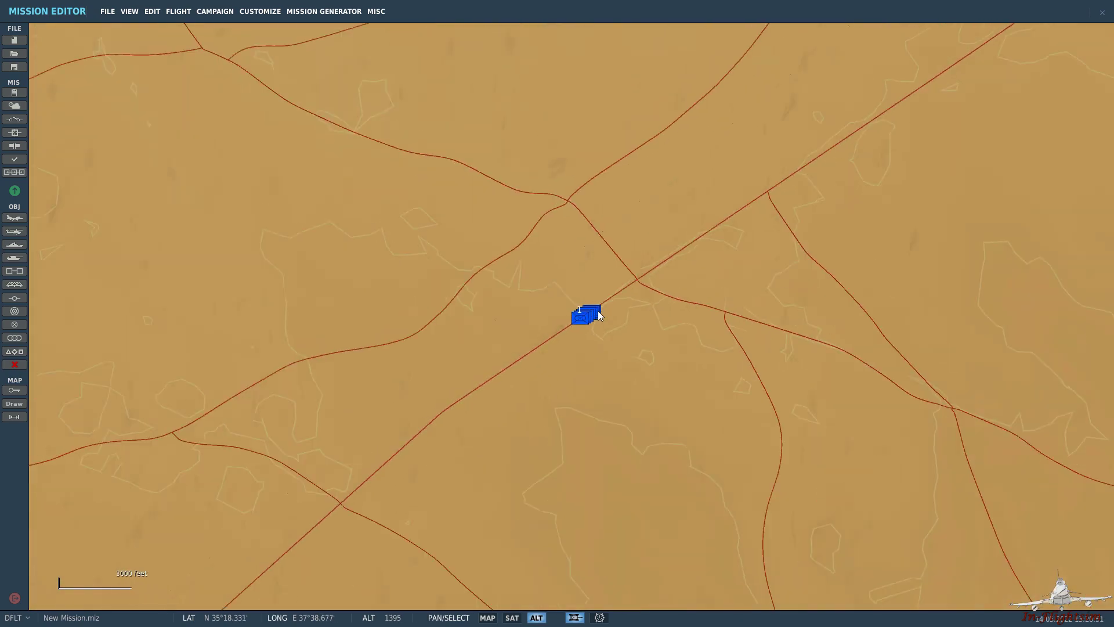
pyautogui.scroll(-4, 604, 313)
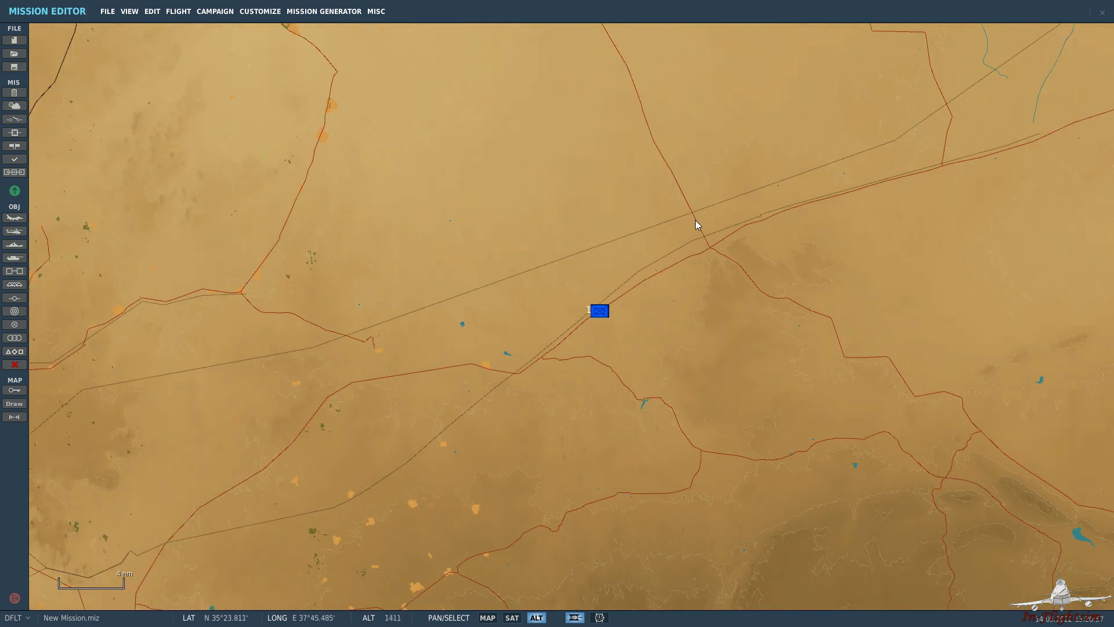
pyautogui.moveTo(739, 336); pyautogui.dragTo(647, 367)
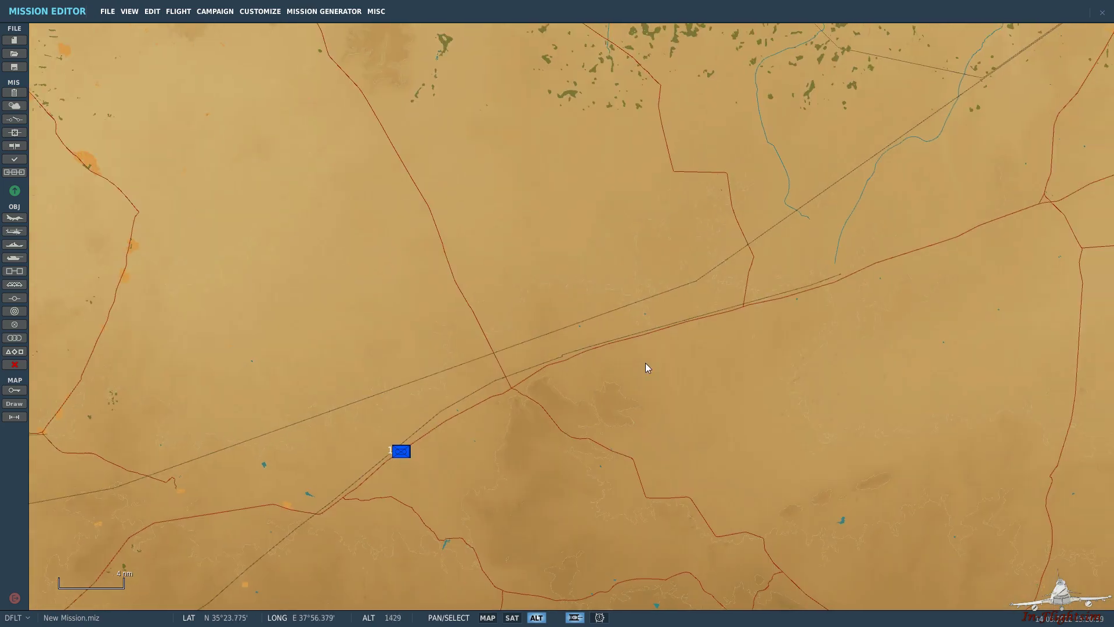
pyautogui.scroll(-4, 642, 377)
pyautogui.scroll(2, 636, 383)
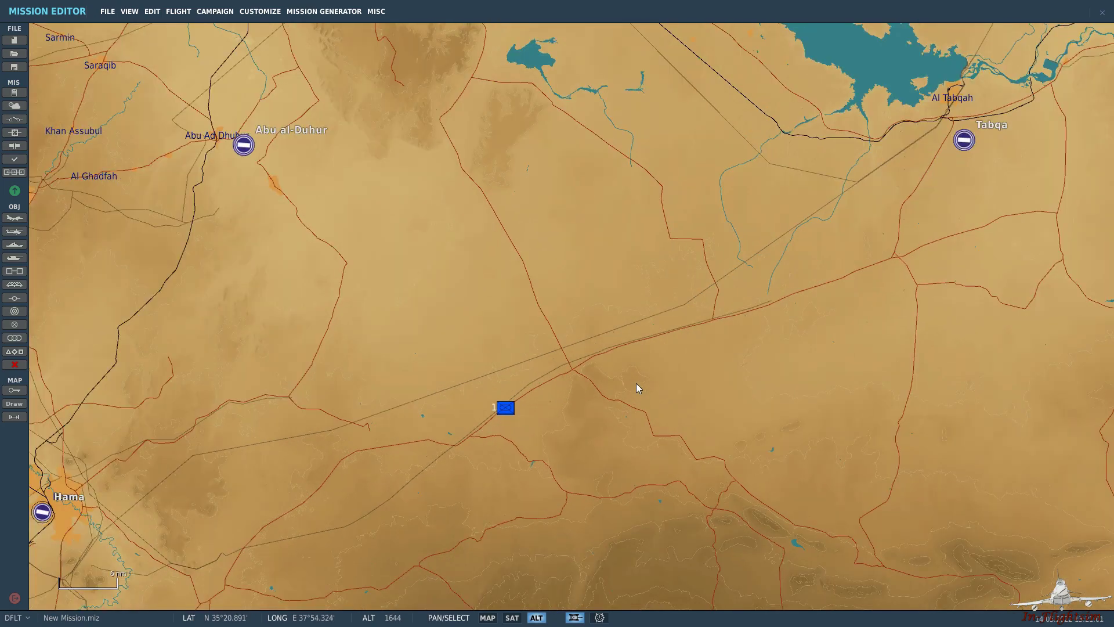
pyautogui.scroll(6, 498, 396)
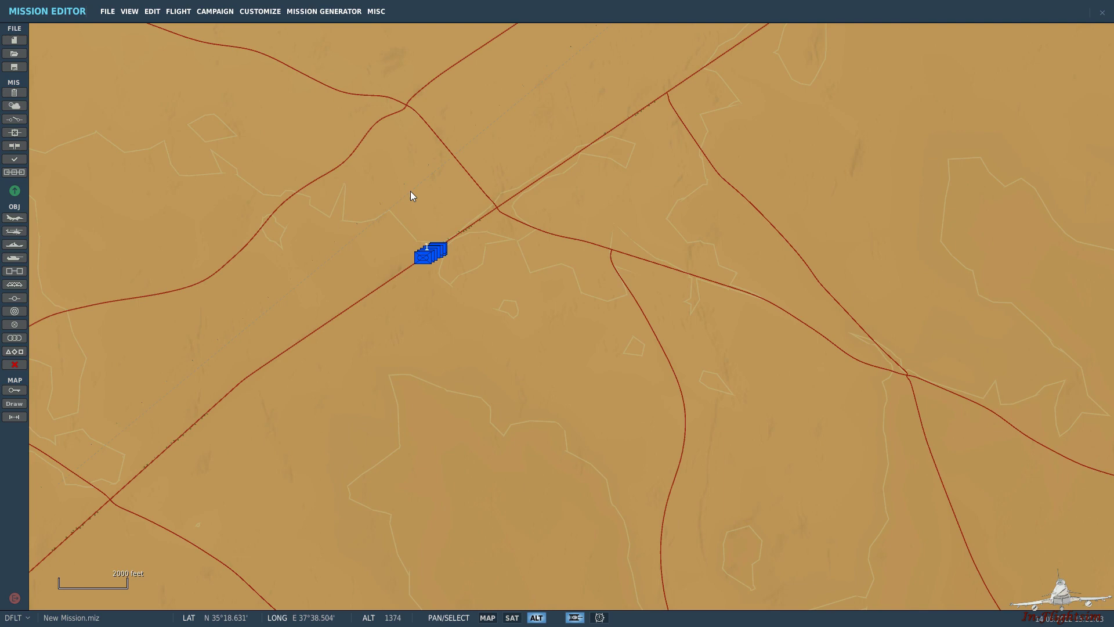
pyautogui.scroll(4, 446, 294)
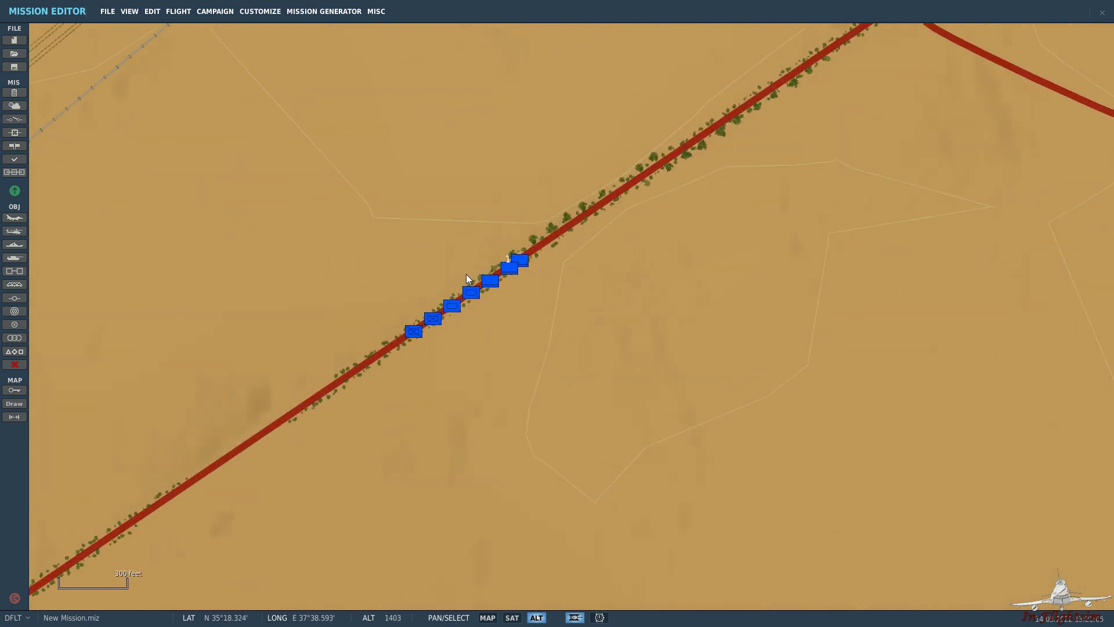